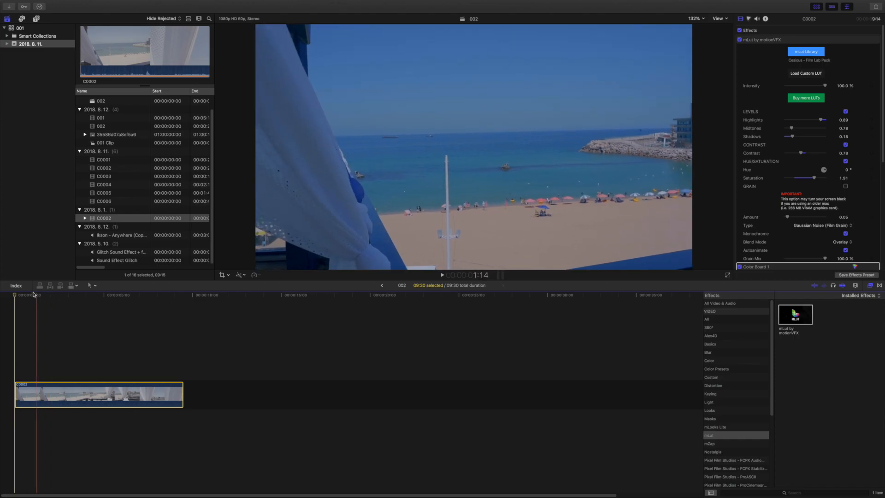
Review the graded C0002 clip on the timeline, moving the playhead to about 4:28
drag(21, 295, 98, 297)
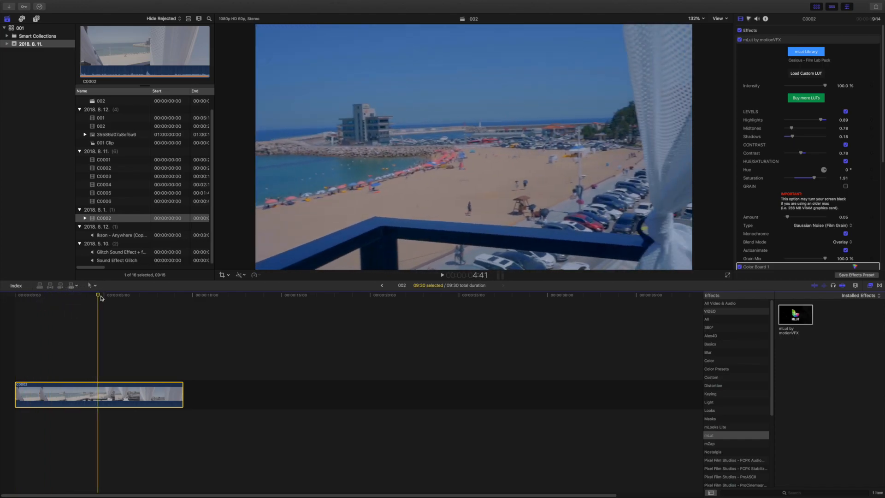
click(96, 296)
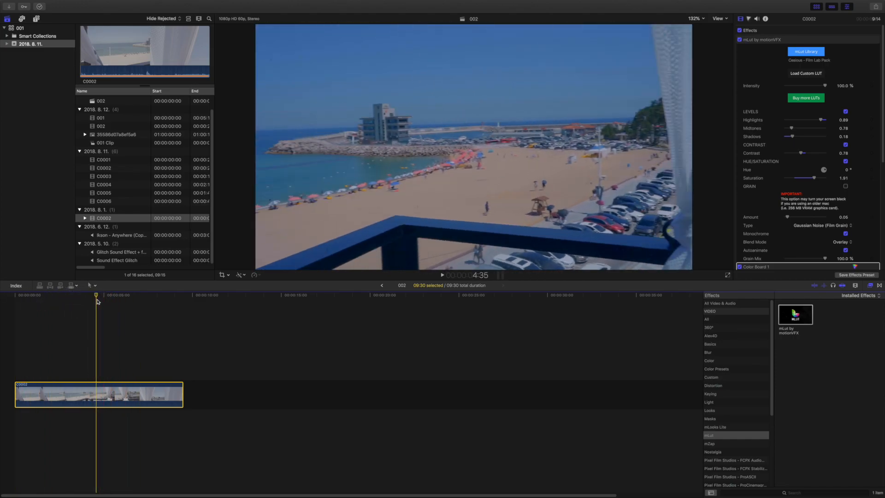
drag(97, 298, 95, 299)
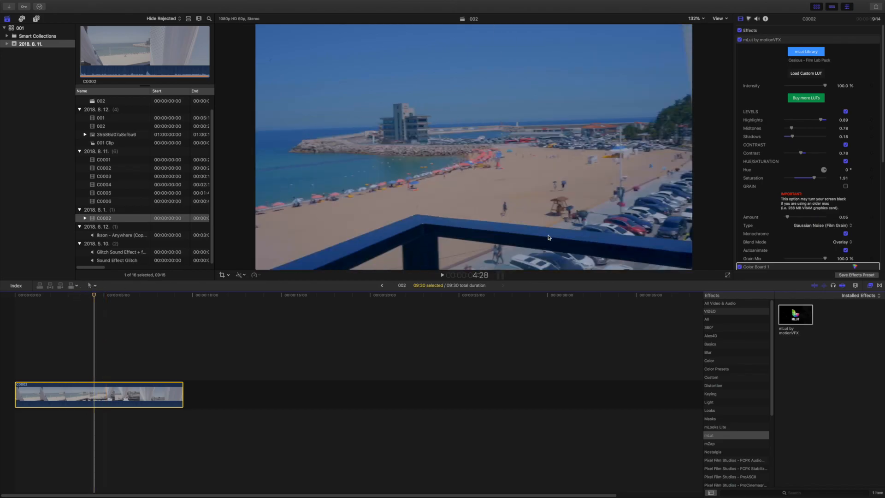
Append an ungraded copy of C0002 after the graded clip and compare frames from both clips
drag(121, 221, 228, 401)
click(247, 342)
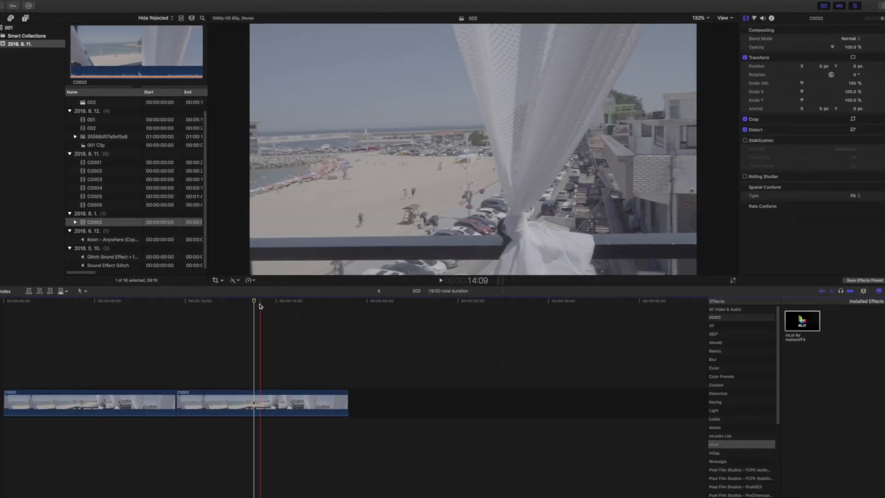
drag(249, 296, 73, 305)
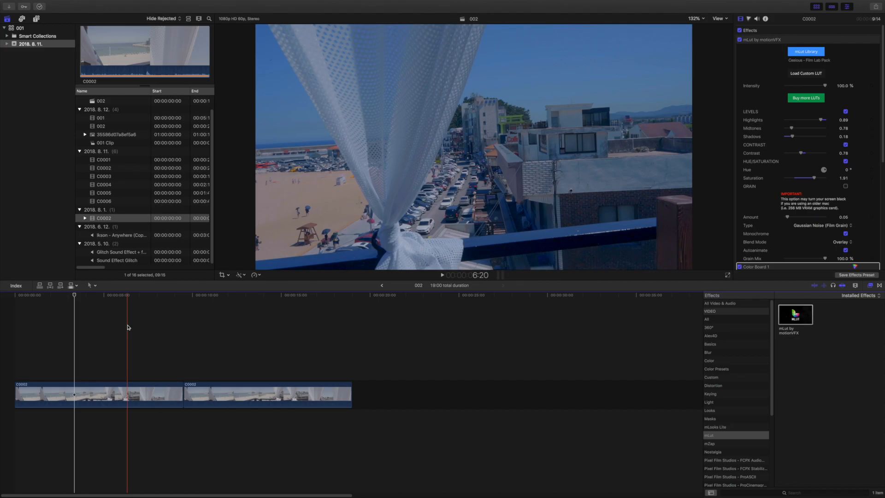
click(80, 296)
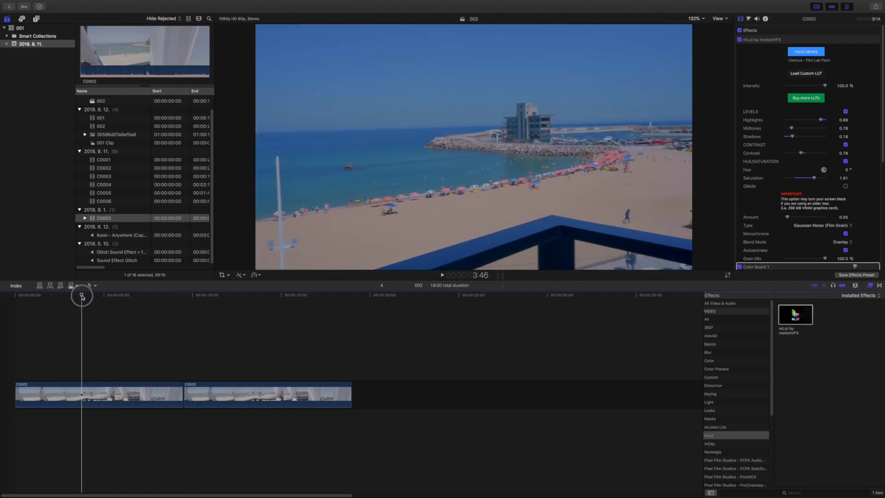
Apply the mLut effect to the second C0002 clip and load the Cesious LUT from its library
click(262, 394)
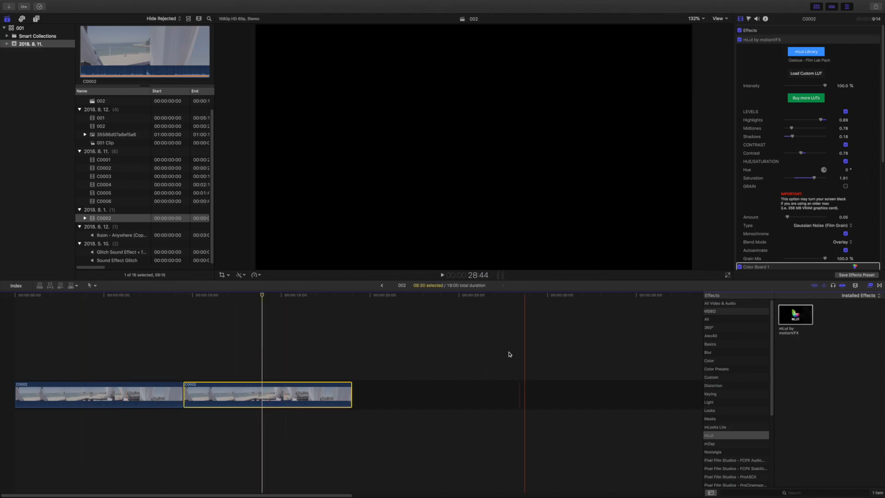
key(ctrl+super+e)
click(740, 19)
drag(796, 315, 323, 391)
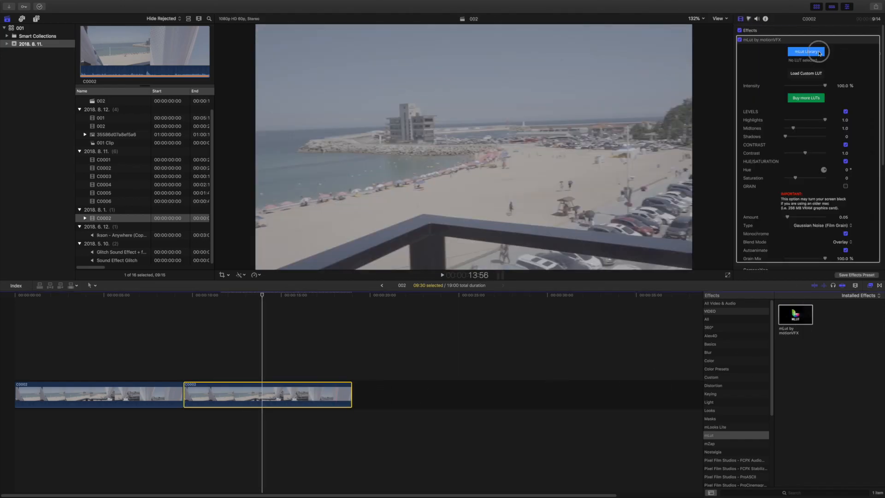
click(820, 58)
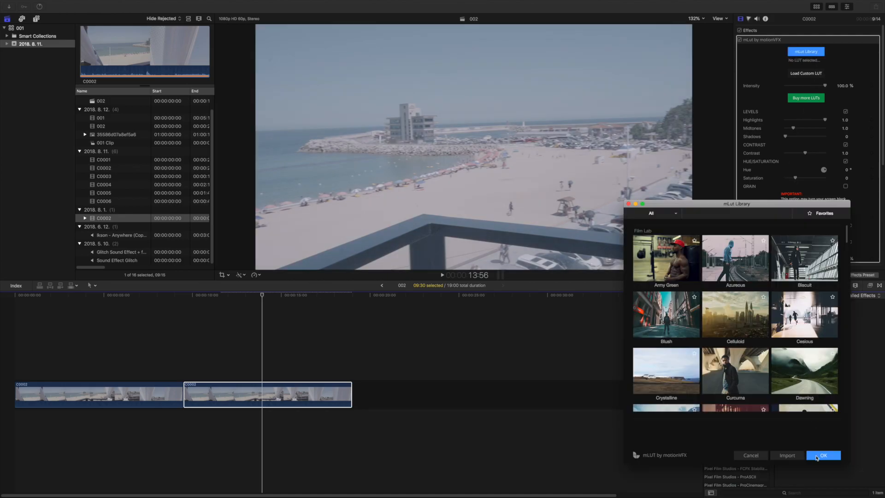
click(823, 455)
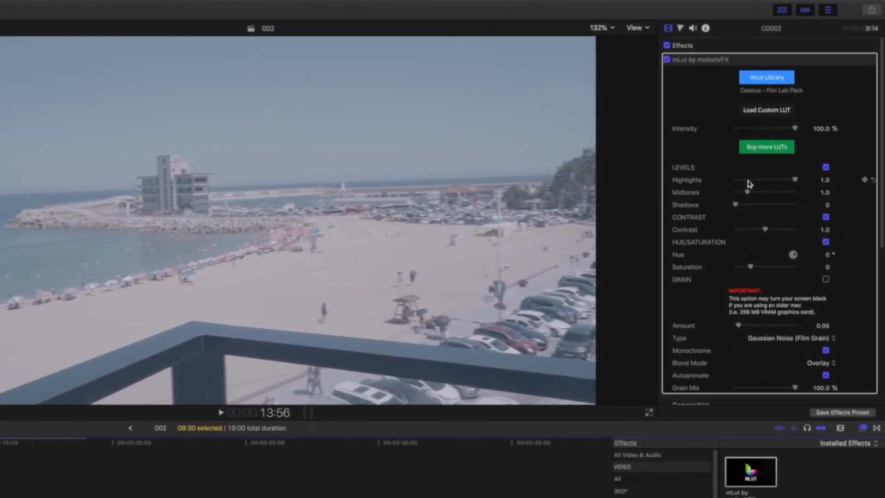
Set the second clip's mLut highlights to 0.93, shadows to 0.14 and saturation to 0.68, leaving midtones at 1.0
click(797, 181)
drag(796, 183, 792, 184)
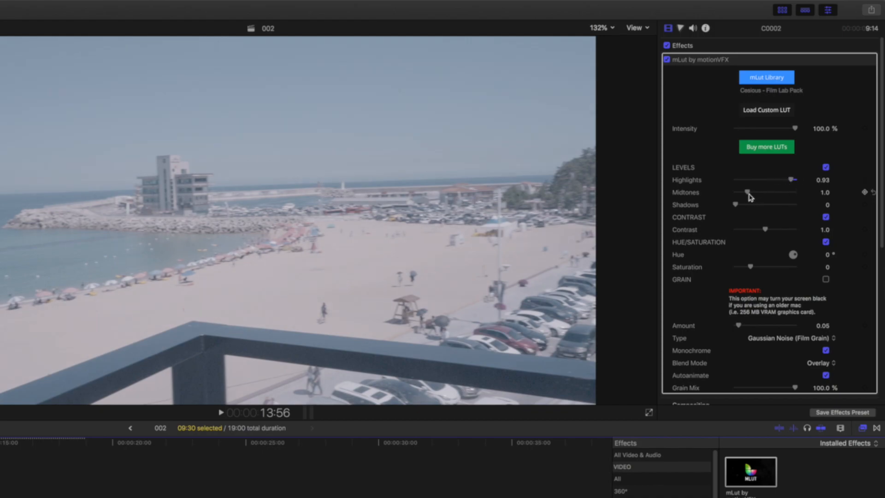
drag(748, 194, 744, 208)
click(873, 194)
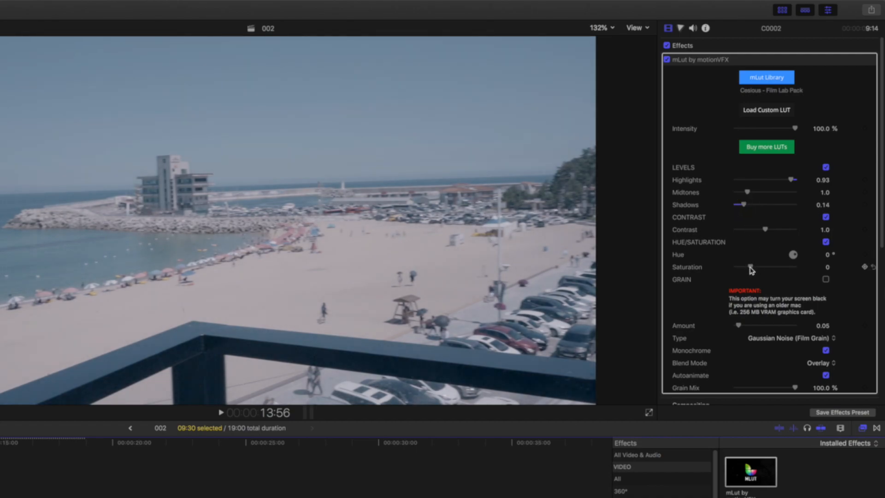
drag(751, 270, 763, 270)
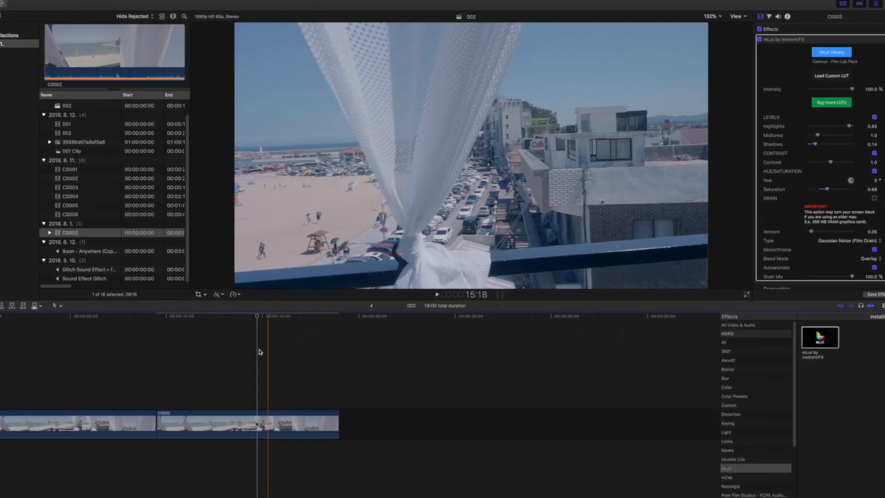
View the second clip full screen and toggle between its graded and ungraded image to compare them
key(super+shift+f)
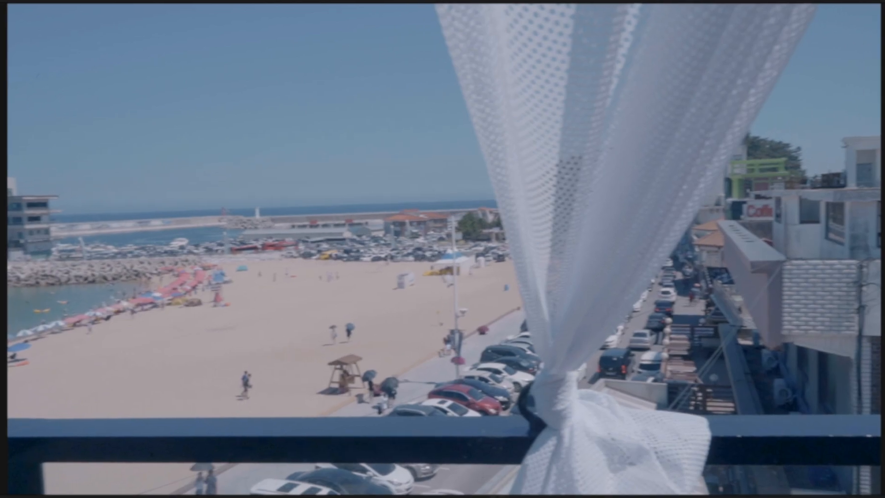
key(v)
key(v)
key(v)
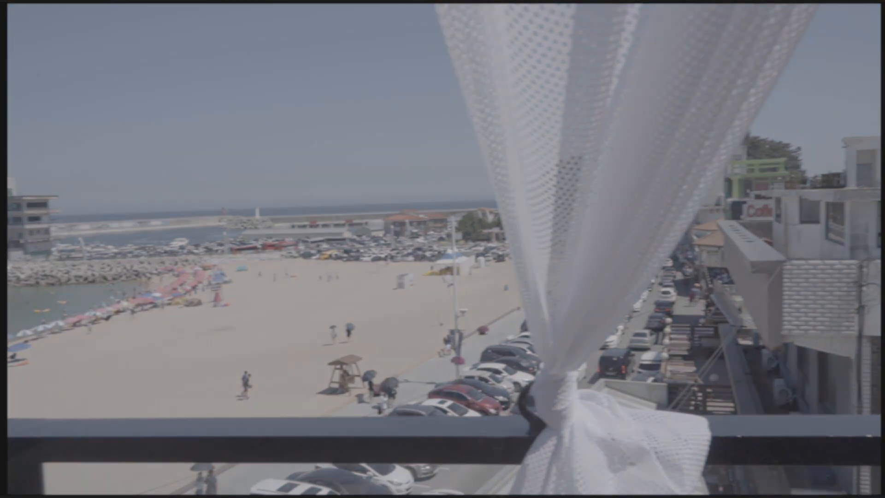
key(v)
key(v)
key(v)
key(v)
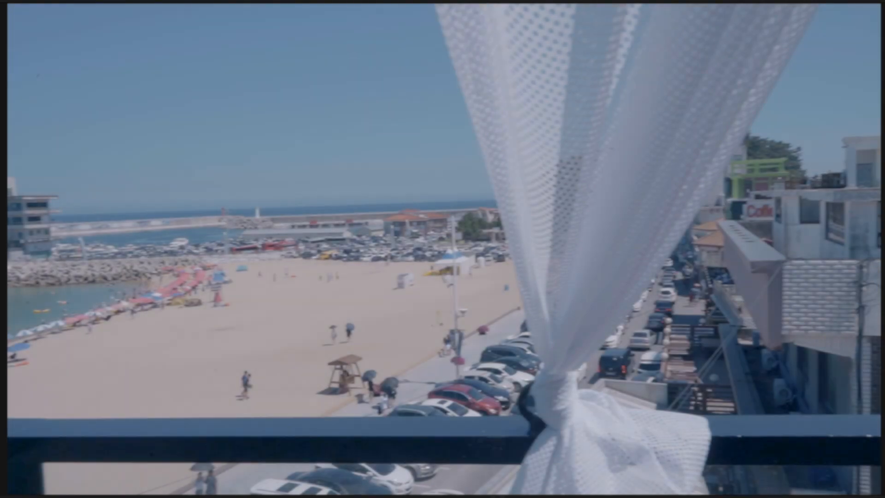
key(v)
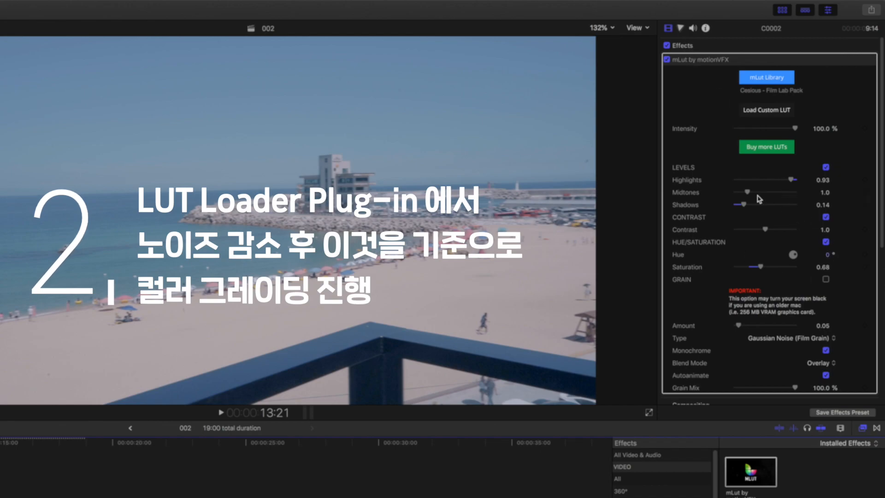
Set the second clip's mLut highlights to 0.8 and shadows to 0.27
drag(790, 180, 783, 185)
drag(747, 208, 754, 209)
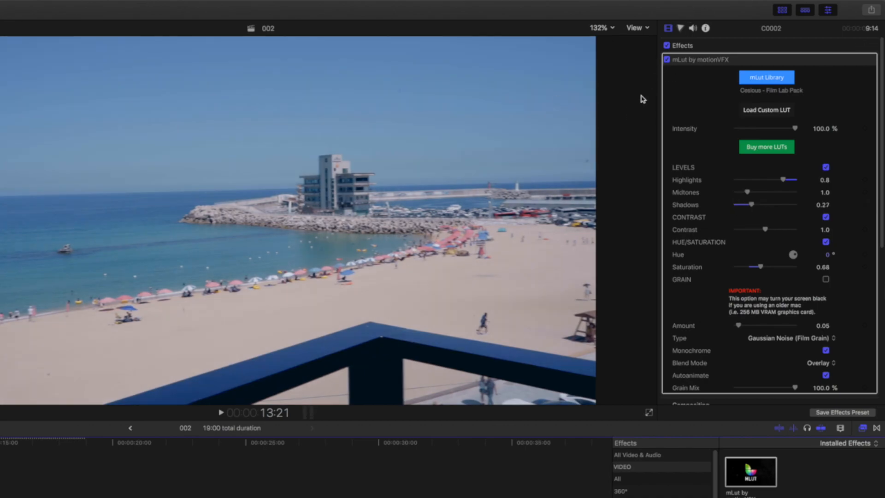
Adjust the second clip's Color Board exposure: highlights to 50 %, midtones to 13 % and shadows to about -21 %
click(680, 28)
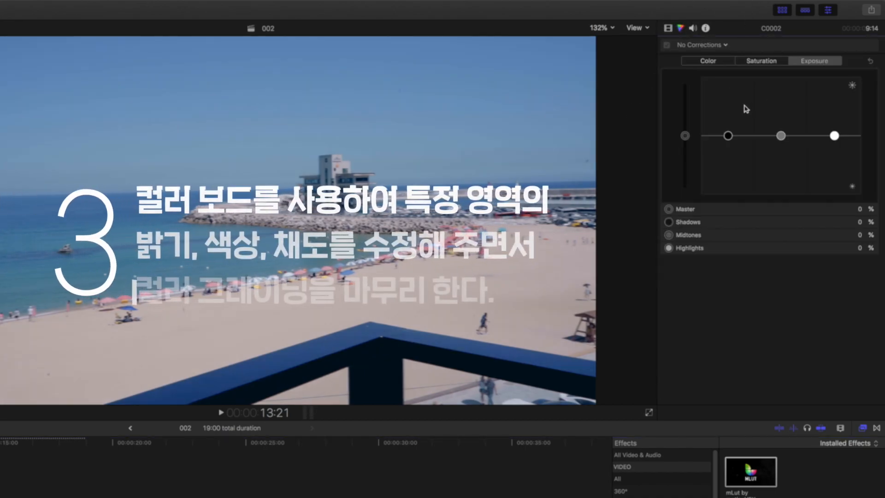
drag(834, 136, 829, 108)
drag(781, 135, 784, 130)
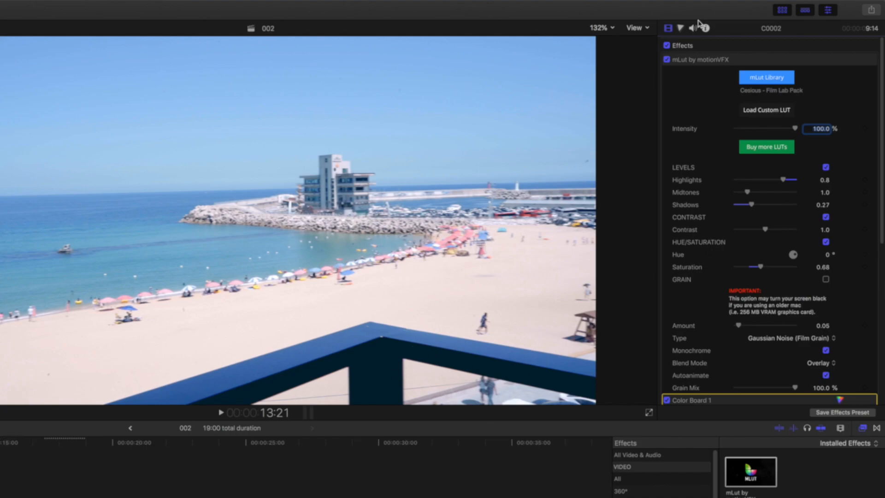
click(681, 28)
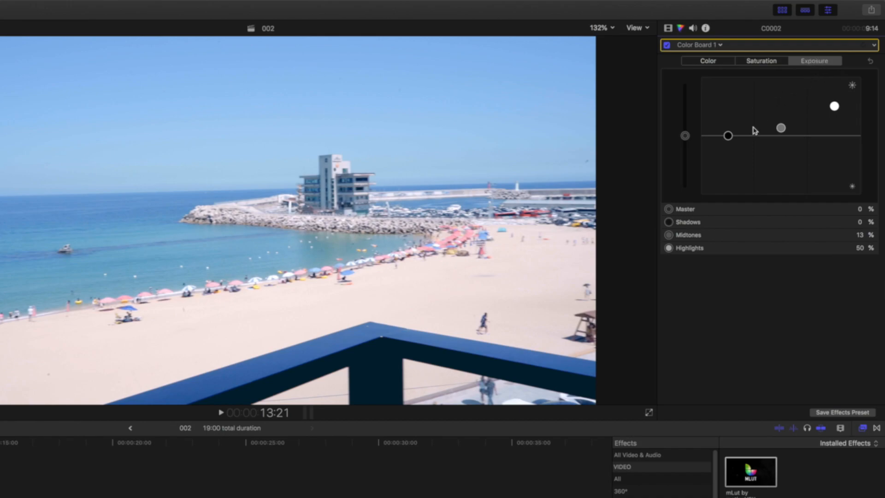
drag(728, 137, 728, 150)
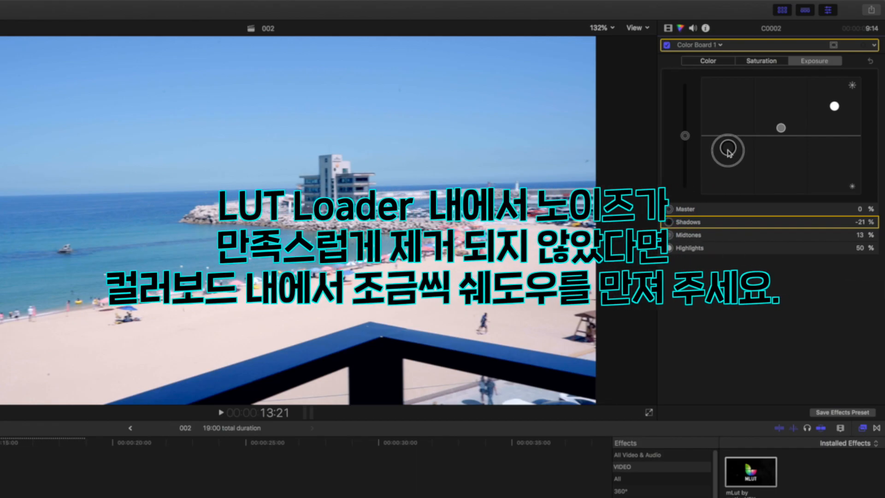
drag(727, 151, 729, 155)
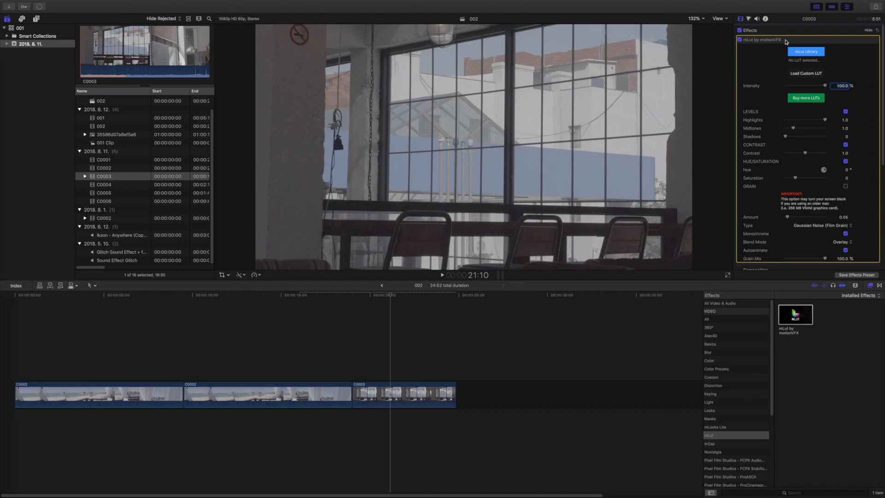
Preview several Film Lab LUTs, including Cesious, Army Green, Rouge and Tilian, on clip C0003 and apply Quartz
click(813, 52)
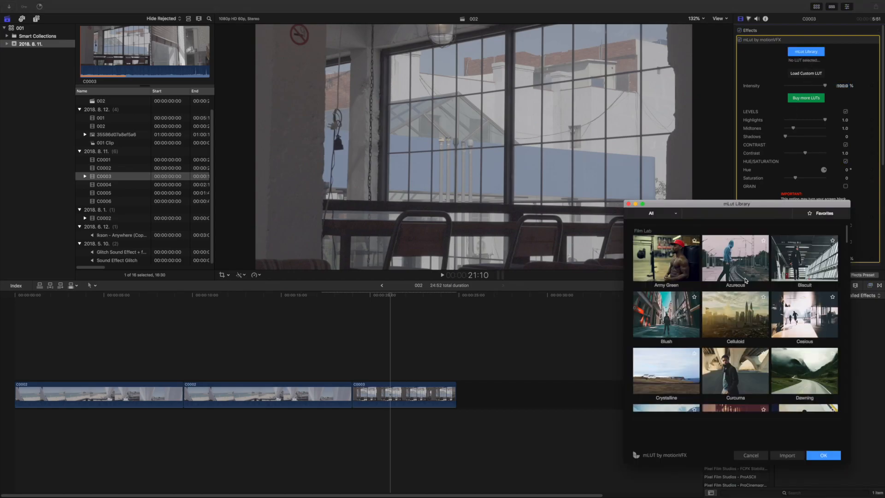
click(800, 323)
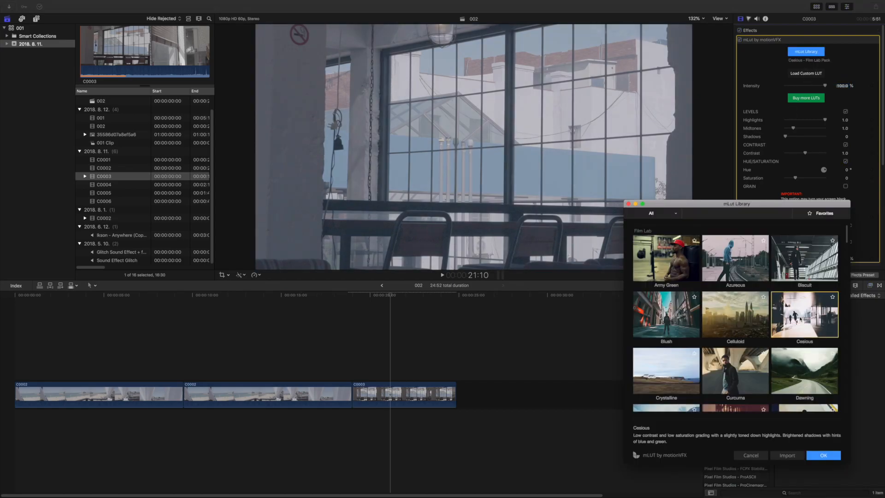
click(682, 375)
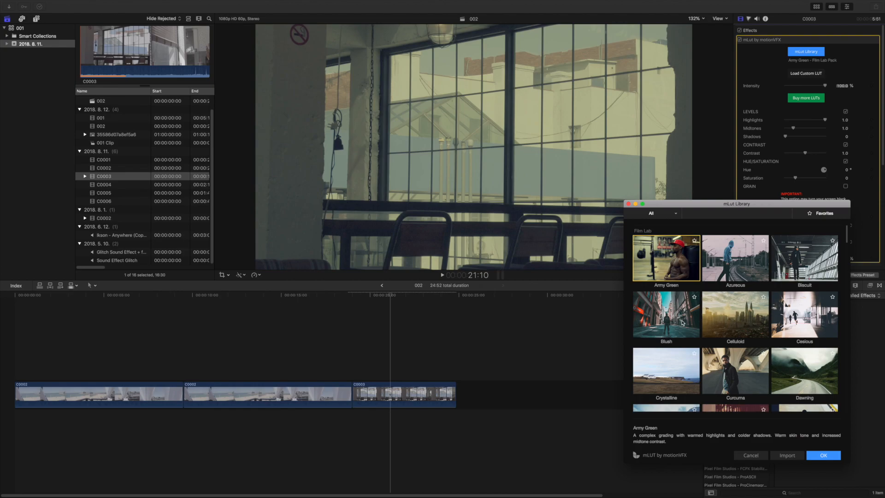
scroll(678, 321, down, 10)
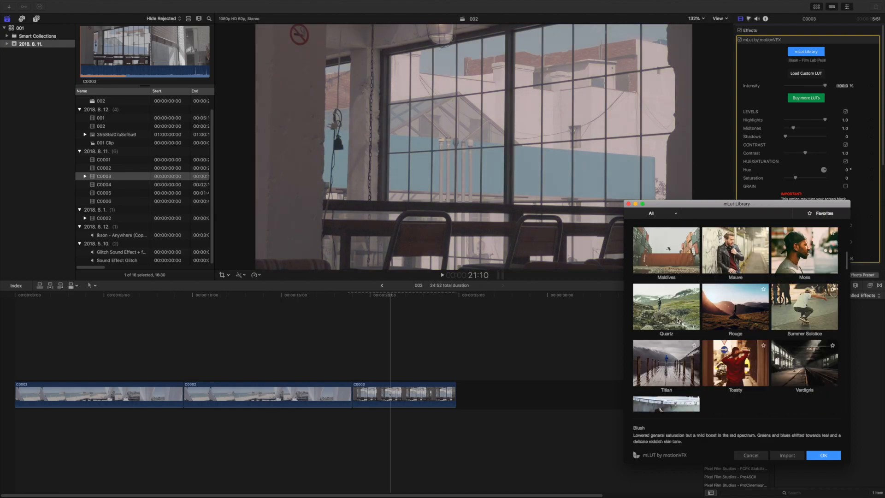
click(715, 313)
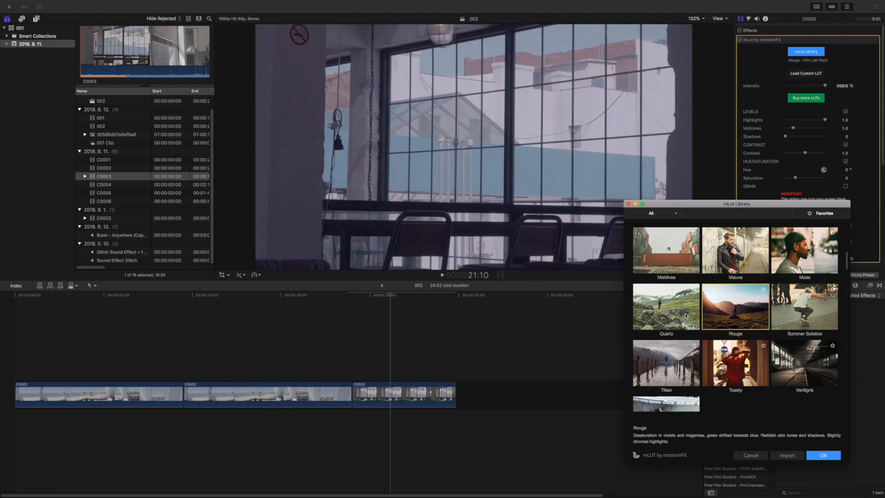
click(686, 316)
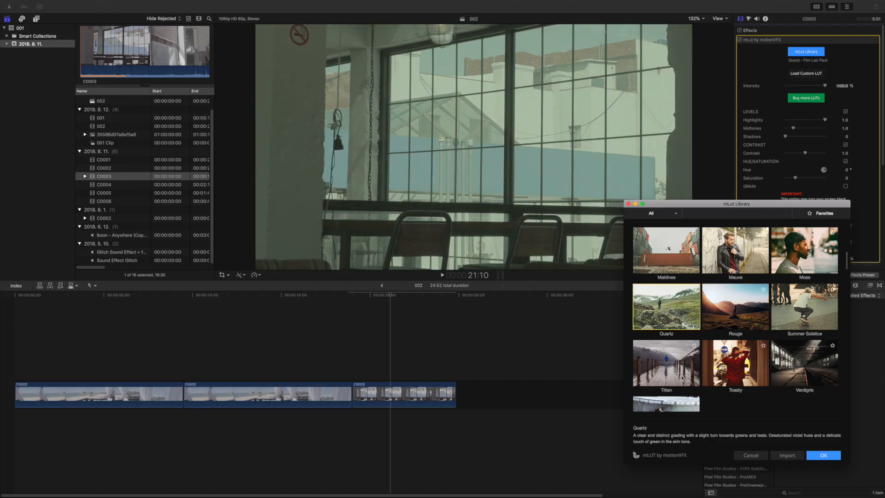
click(664, 341)
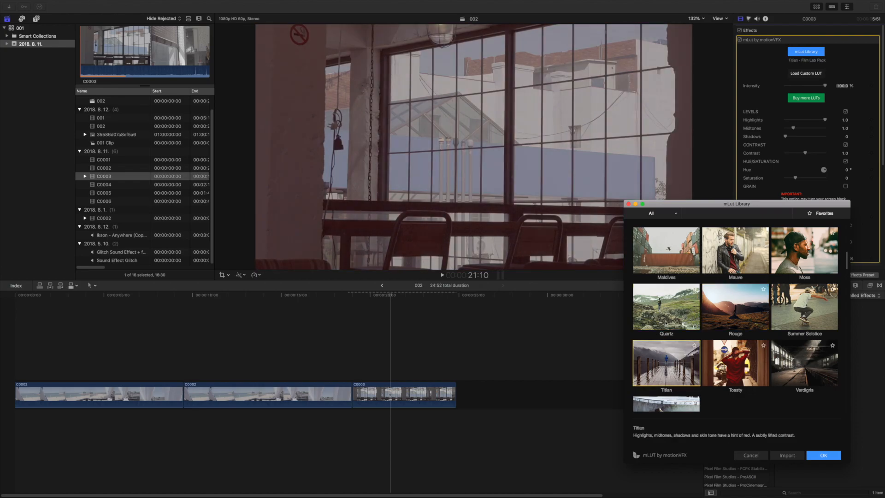
click(665, 322)
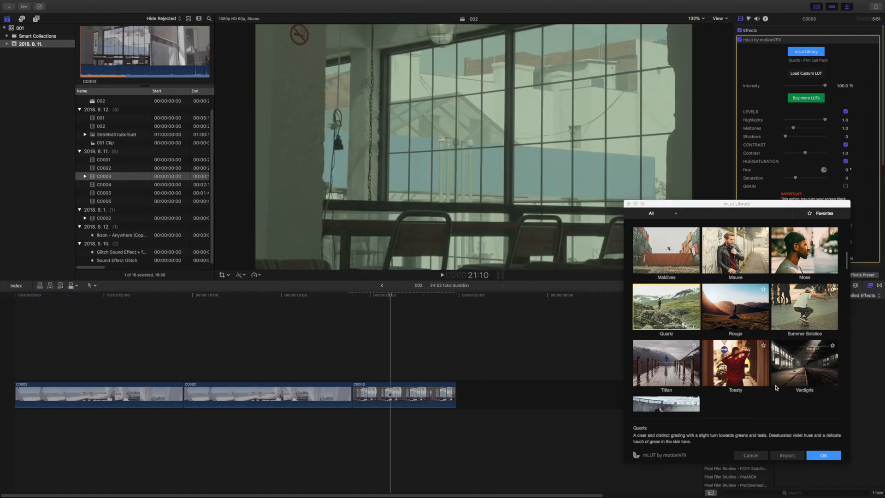
click(816, 455)
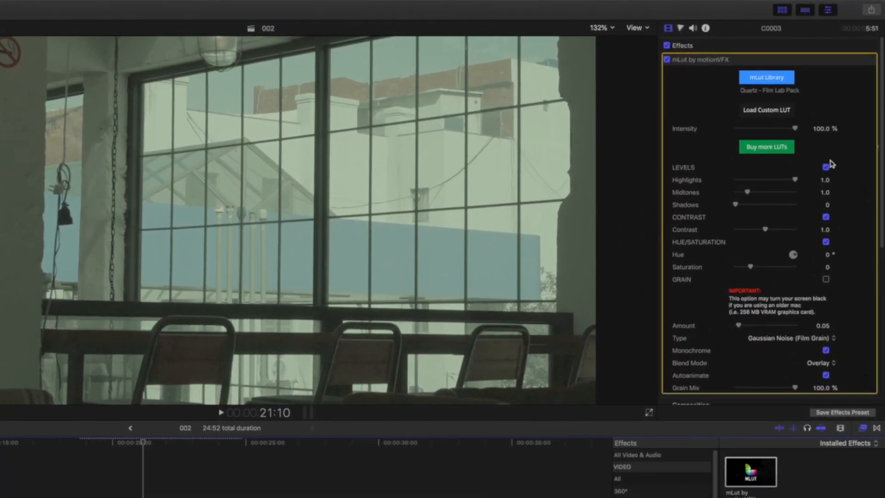
Set C0003's mLut highlights to 0.85 and shadows to 0.12, and raise its saturation
drag(795, 182, 785, 182)
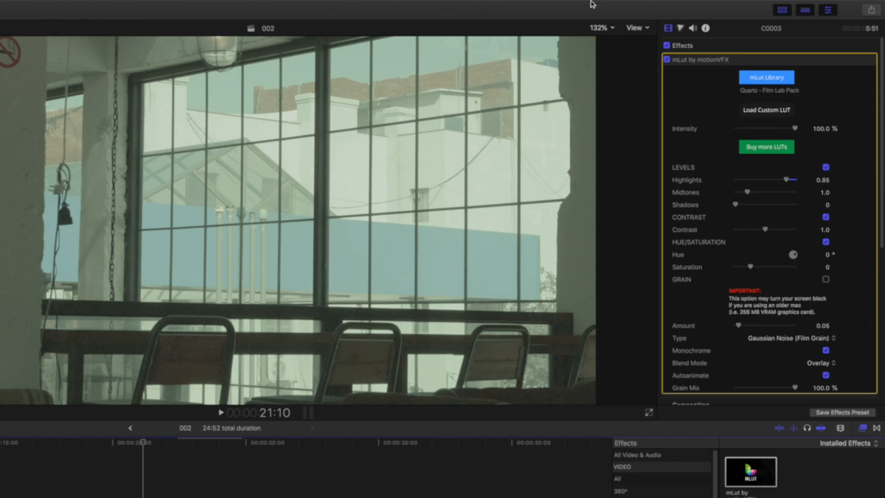
drag(736, 207, 744, 208)
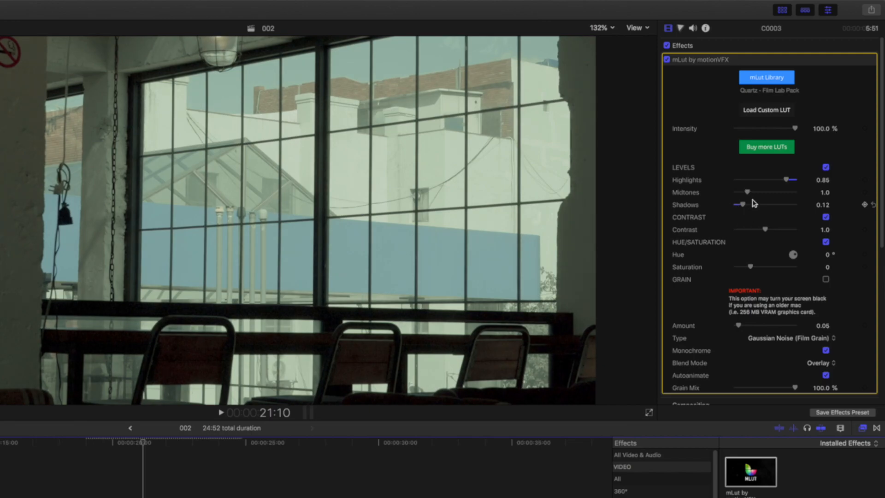
drag(752, 266, 765, 267)
Set clip C0003's Color Board exposure to -10 % for shadows, about 24 % for highlights and 13 % for midtones
click(680, 27)
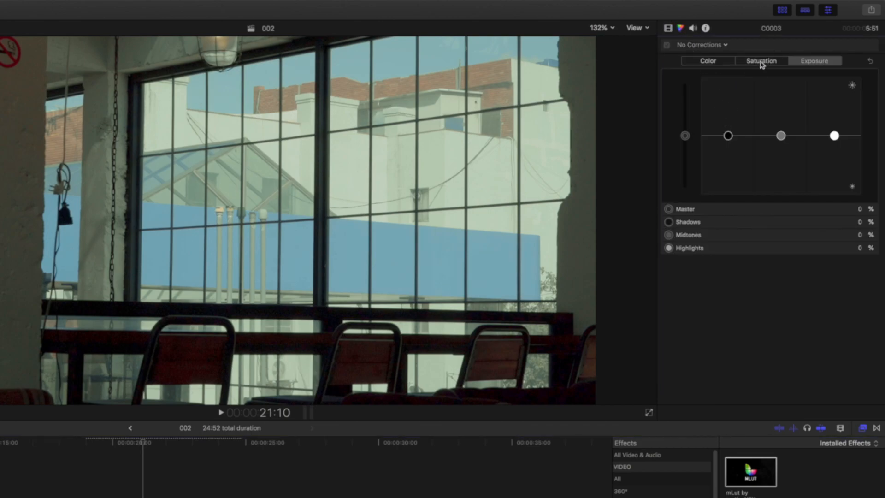
drag(728, 136, 730, 145)
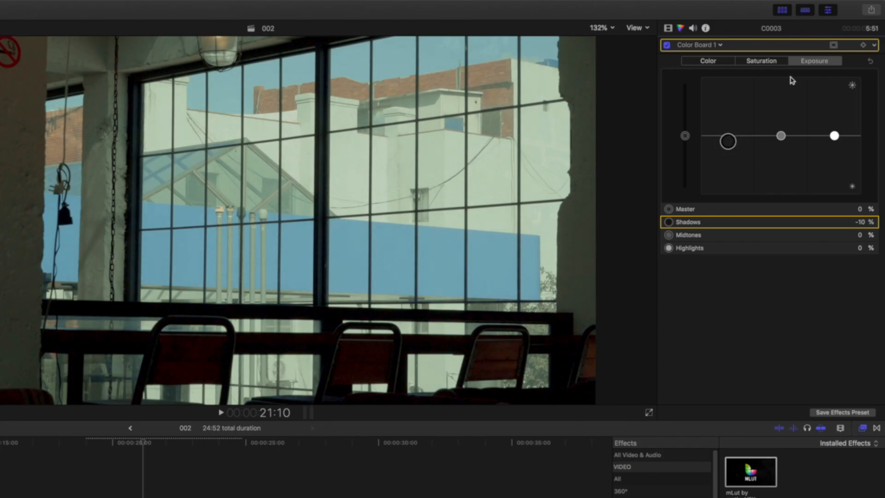
click(833, 136)
drag(833, 135, 835, 121)
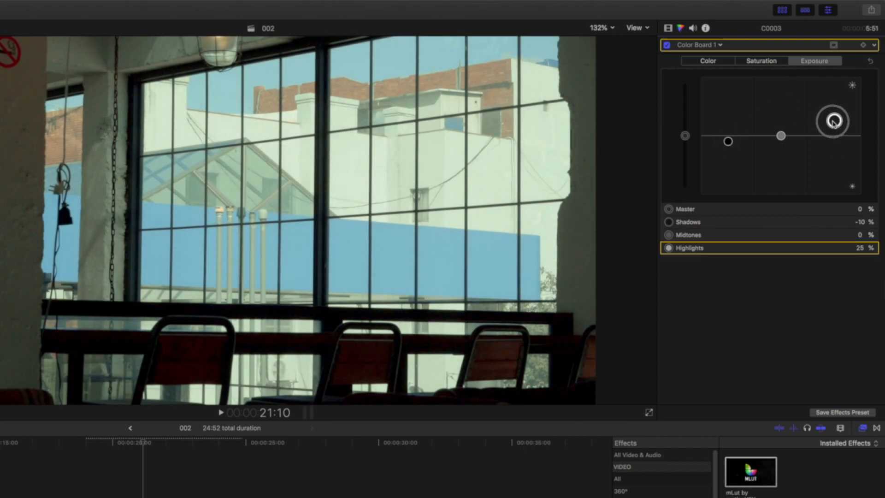
drag(781, 136, 781, 129)
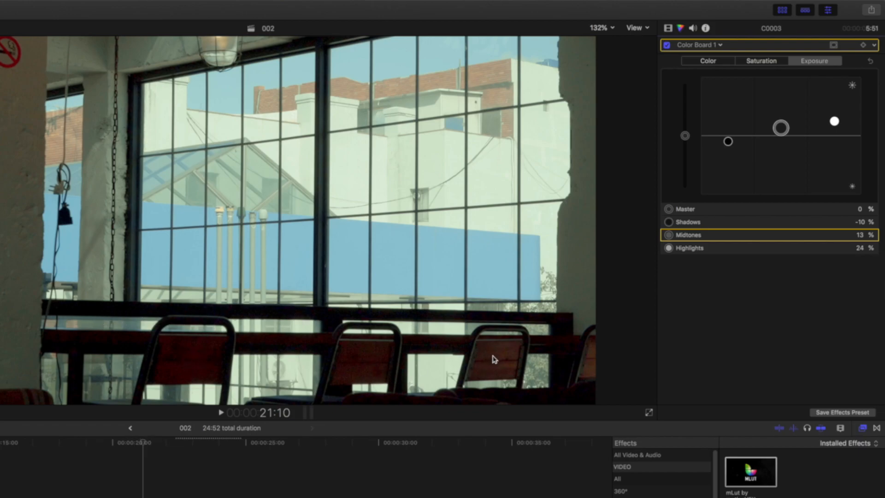
Test C0003's exposure shadows between -53 % and 12 %, settling on -11 %, and set the midtones to 23 %
drag(728, 141, 728, 162)
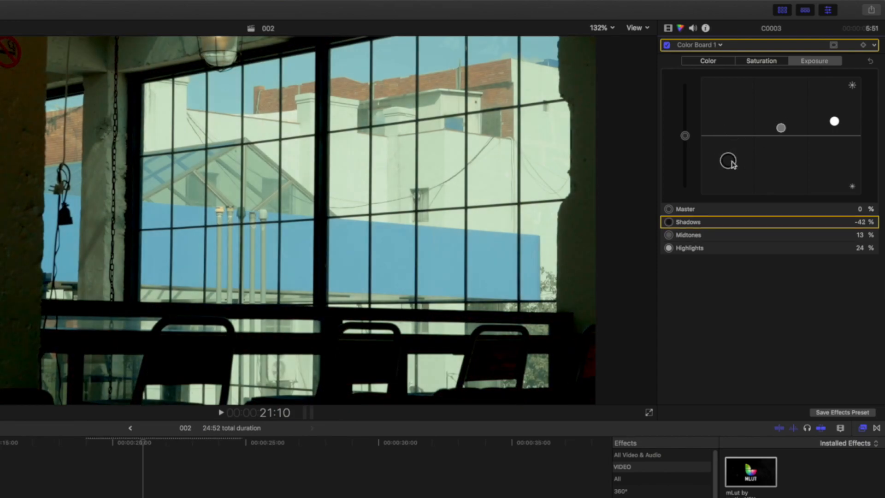
drag(732, 162, 732, 170)
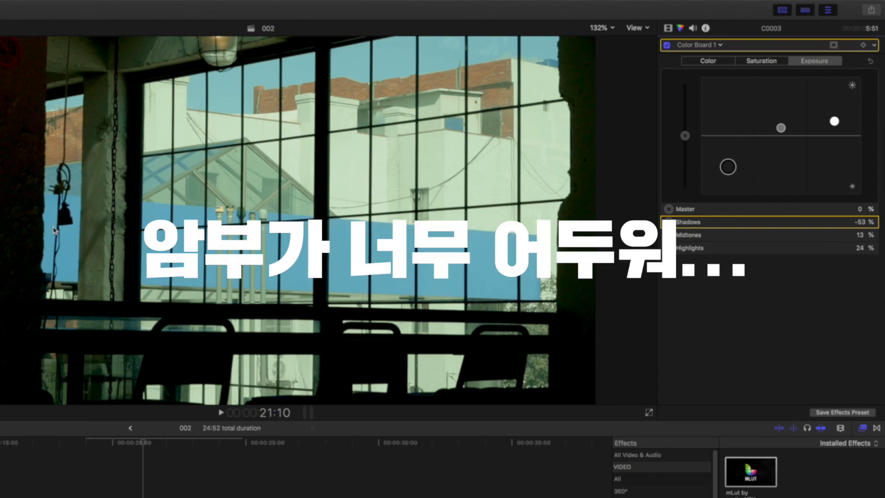
drag(728, 165, 728, 143)
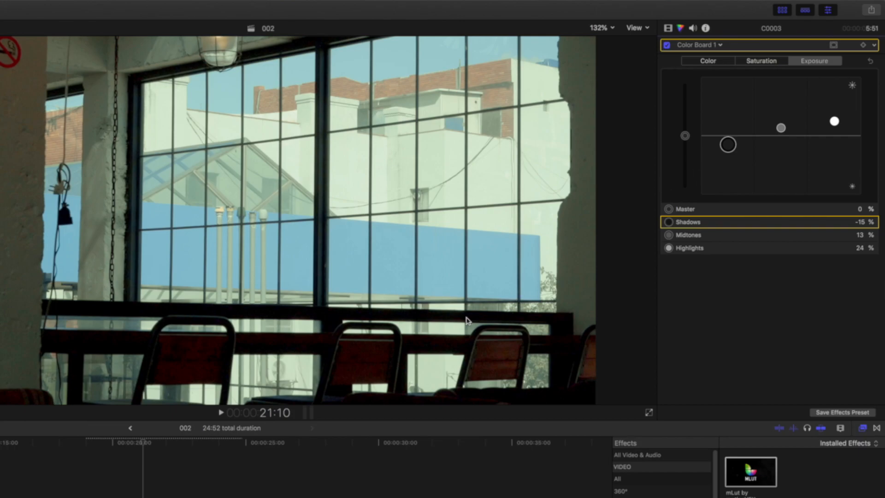
drag(781, 128, 780, 124)
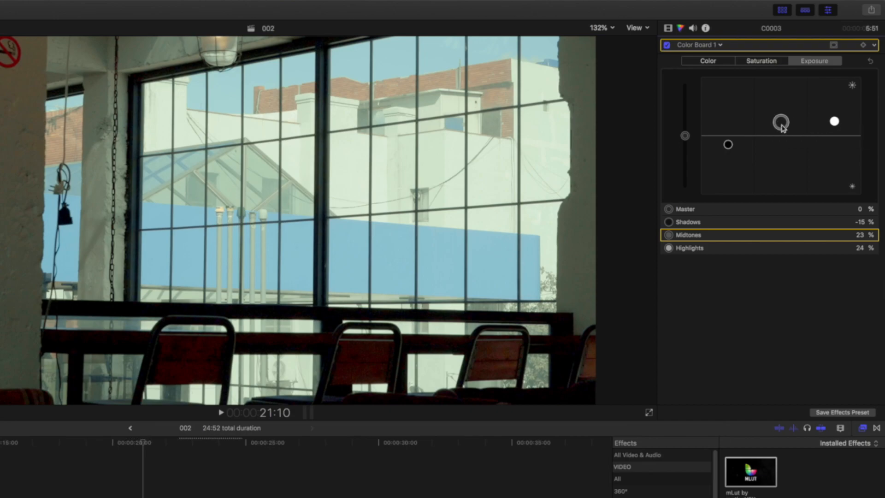
drag(728, 145, 729, 130)
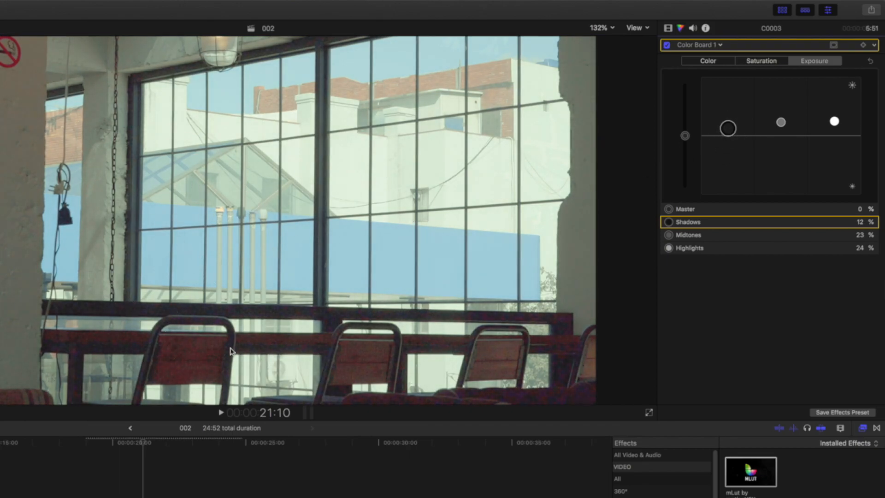
drag(728, 129, 730, 142)
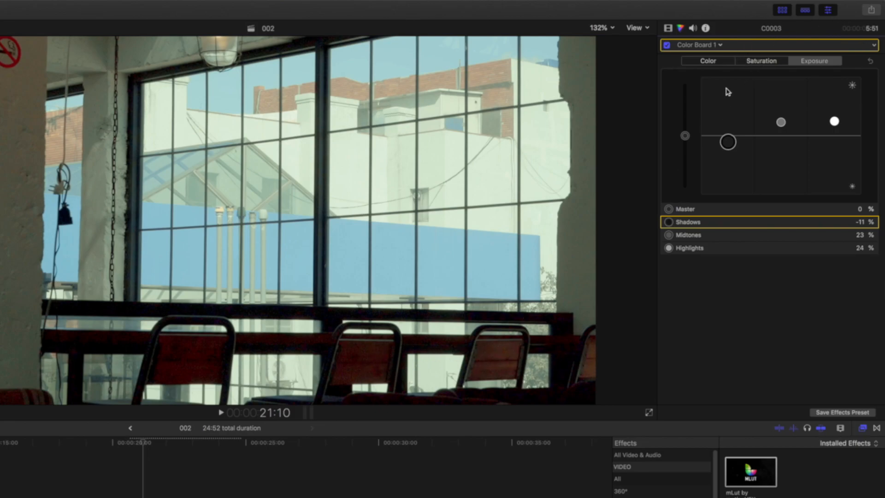
In C0003's Color Board saturation, strongly lower the shadows and slightly raise the midtones and highlights
click(739, 61)
drag(728, 138, 729, 183)
drag(781, 137, 781, 130)
drag(834, 135, 835, 127)
click(815, 61)
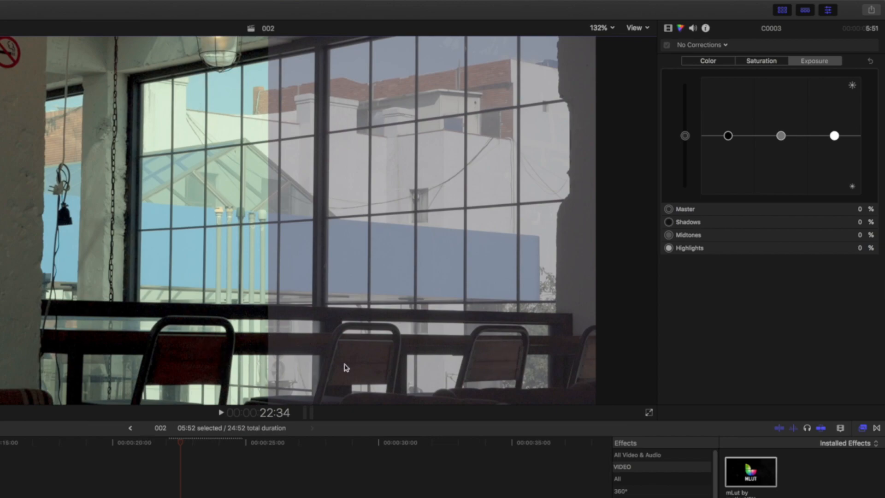
Darken the last clip's Color Board exposure shadows to -32 % and bring up its mLut settings
mouse_move(168, 439)
mouse_down()
mouse_move(136, 439)
mouse_move(174, 439)
mouse_up()
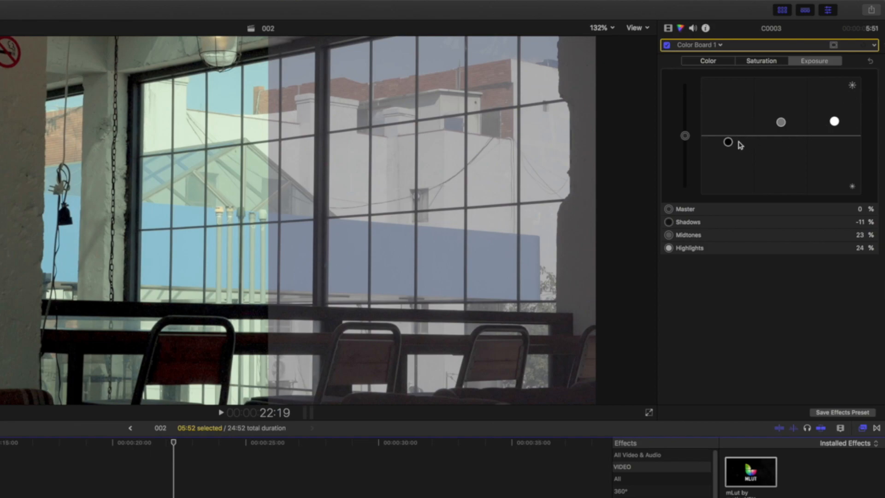
drag(729, 143, 731, 157)
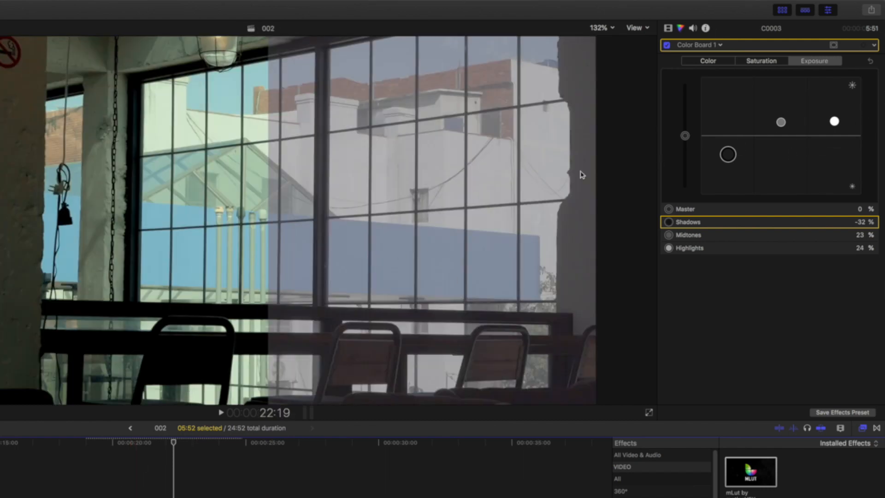
click(665, 29)
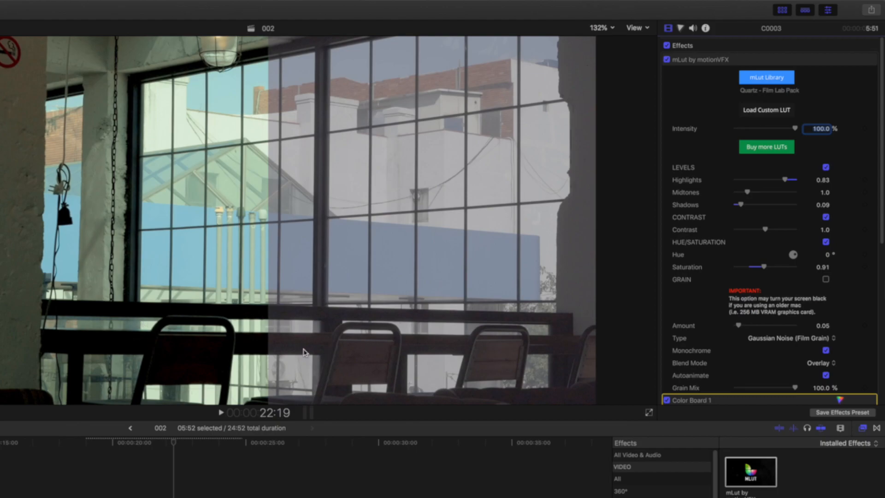
Play and scrub through the last clip to compare the graded picture with the ungraded one
click(96, 444)
click(86, 444)
key(space)
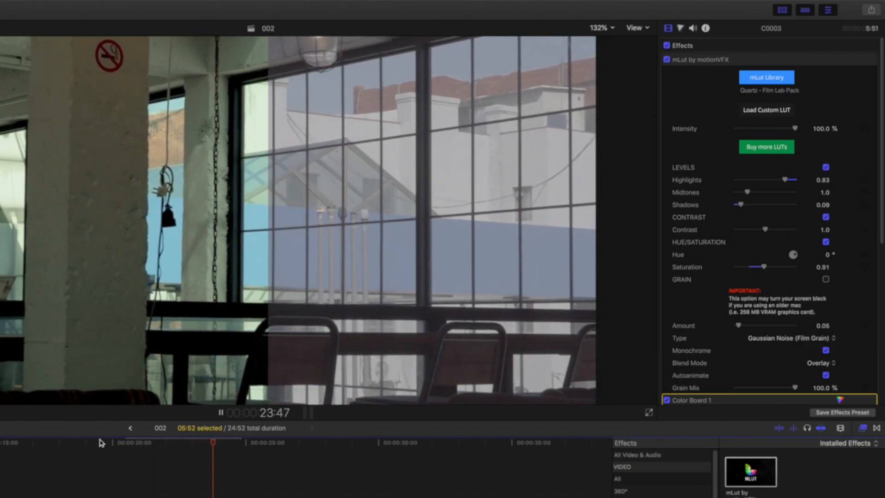
key(space)
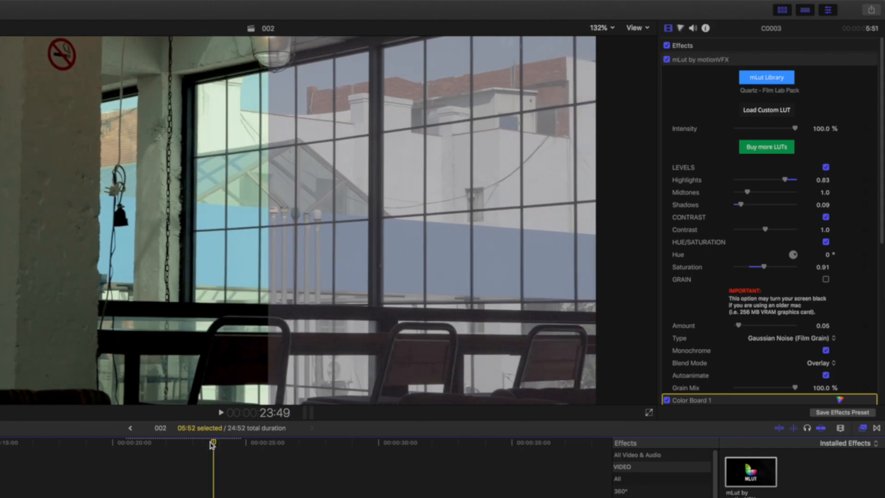
click(191, 443)
drag(191, 444, 212, 446)
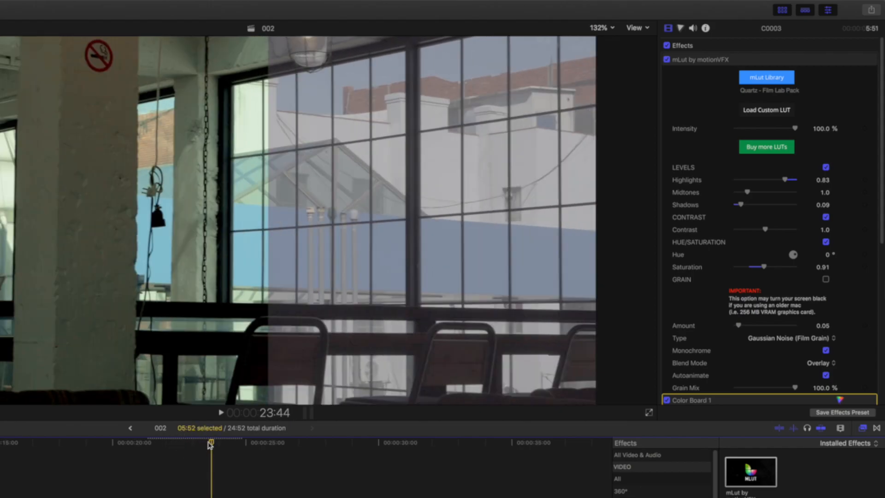